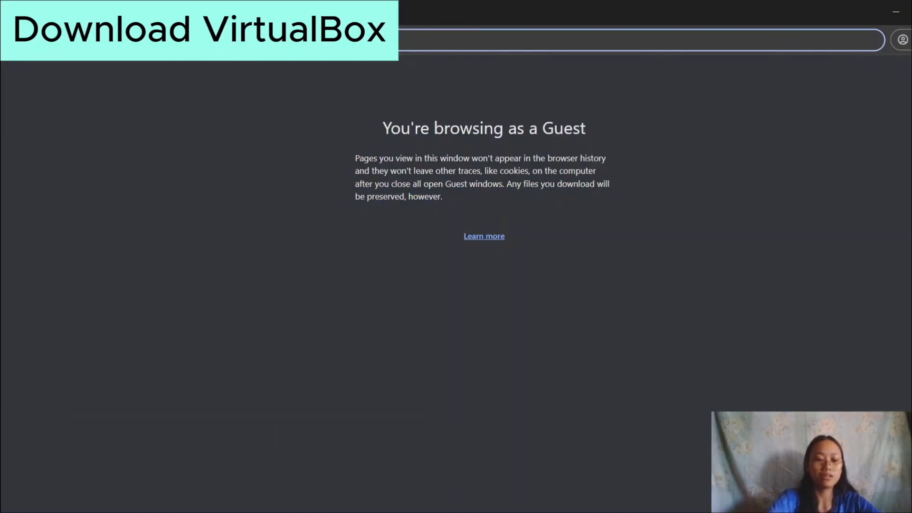
# Search Chrome for 'virtualbox download' and open the 'Downloads – Oracle VirtualBox' result.
pyautogui.write('virtua')
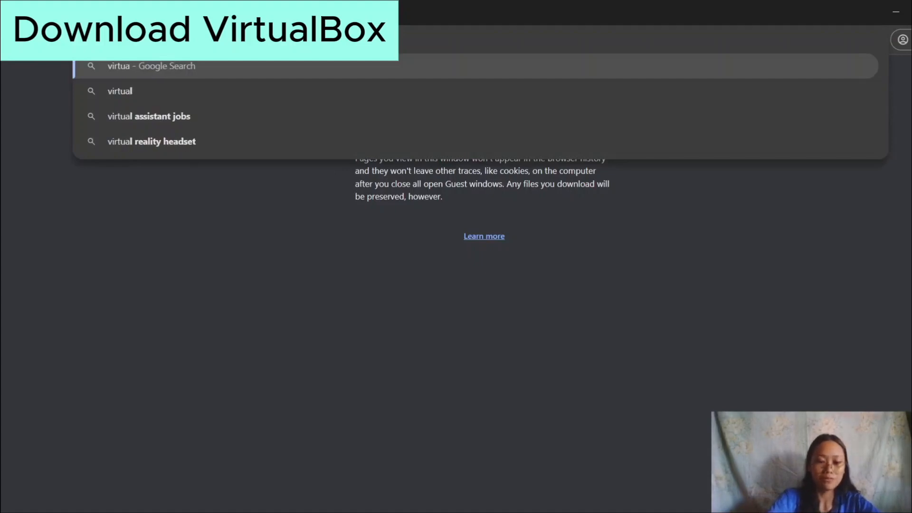
pyautogui.write('lbox')
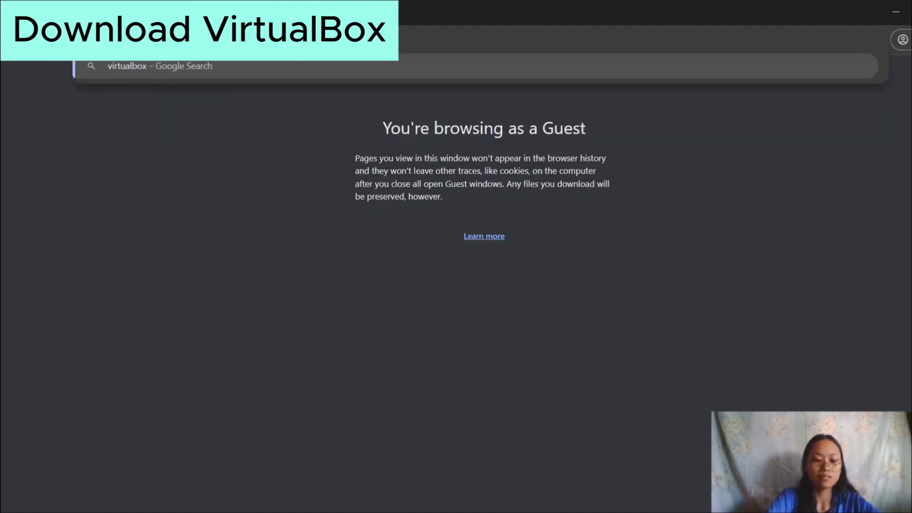
pyautogui.write(' download')
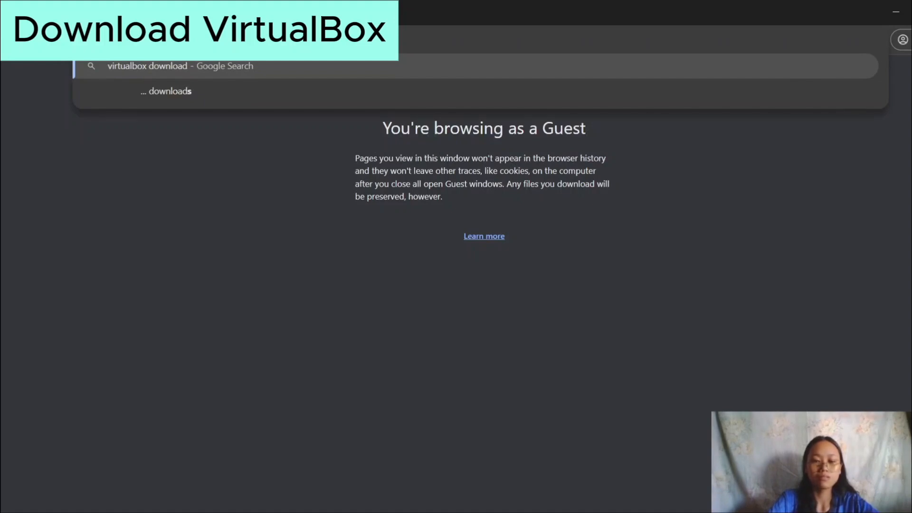
pyautogui.press('Return')
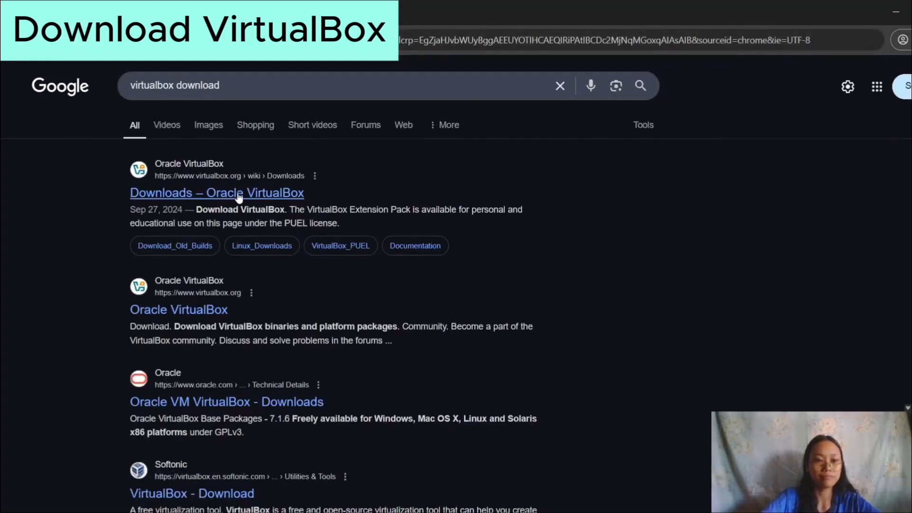
pyautogui.click(239, 195)
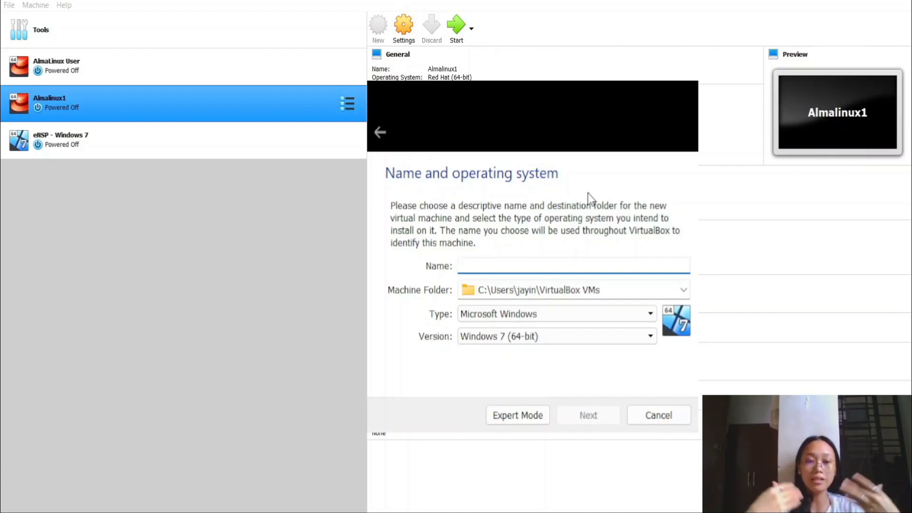
# Name the new VM 'Almalinux' with version Red Hat (64-bit), then go to the memory step.
pyautogui.write('Alma')
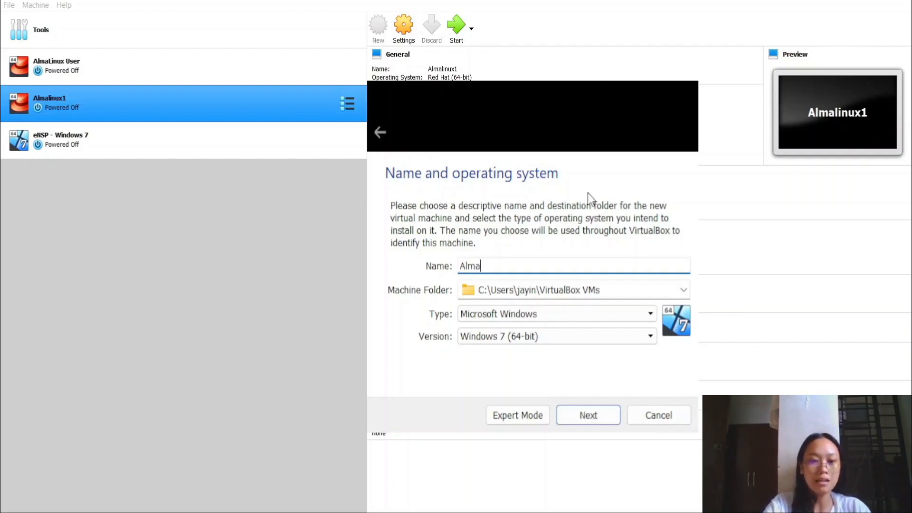
pyautogui.write('linux')
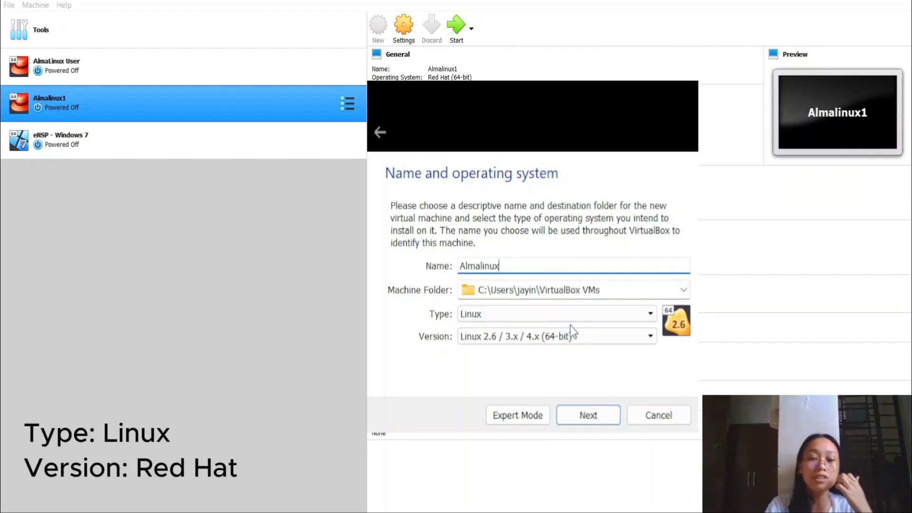
pyautogui.click(585, 340)
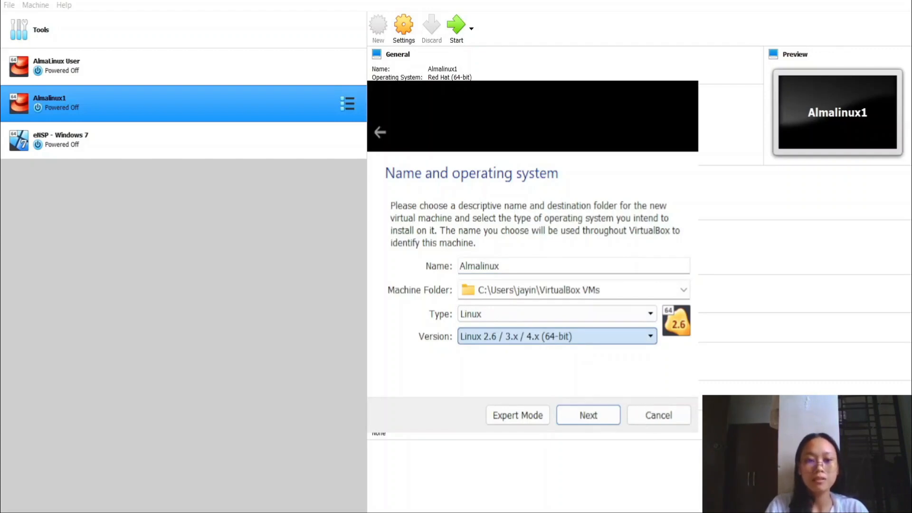
pyautogui.click(480, 429)
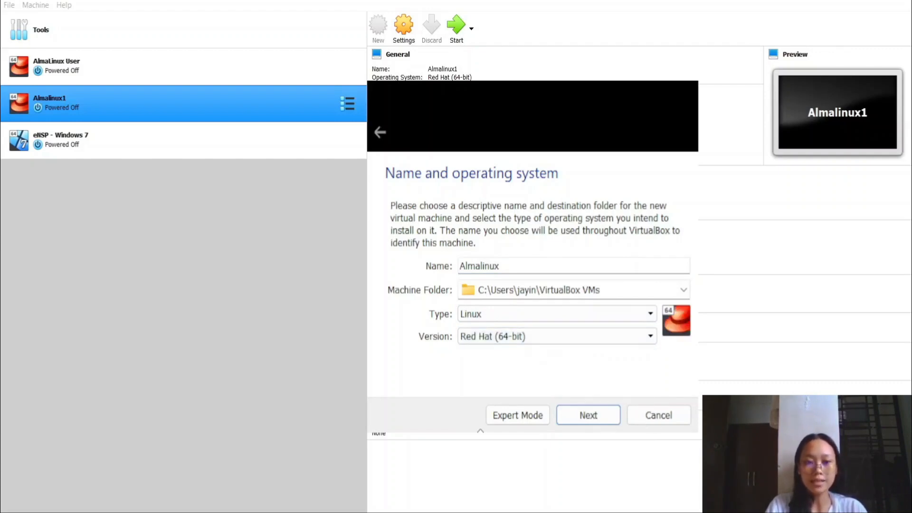
pyautogui.click(583, 413)
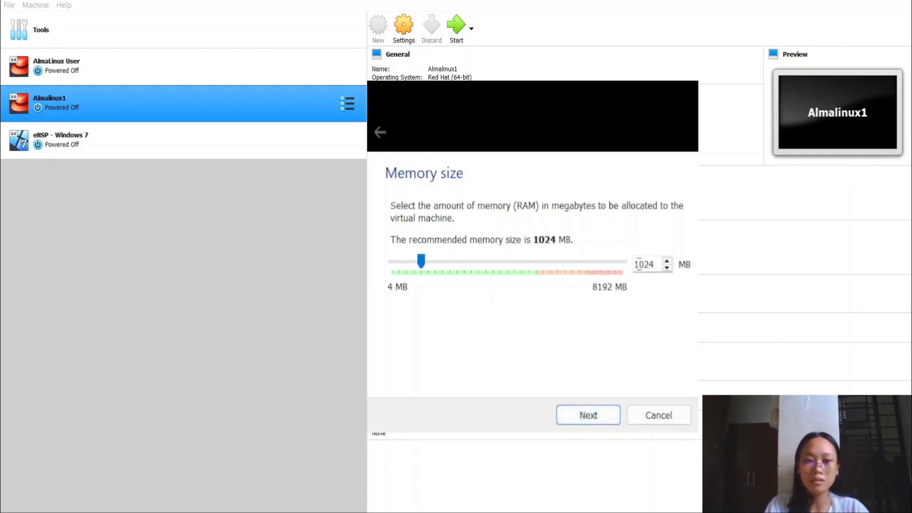
# Set memory to 4000 MB and create the machine with a new virtual hard disk.
pyautogui.click(652, 264)
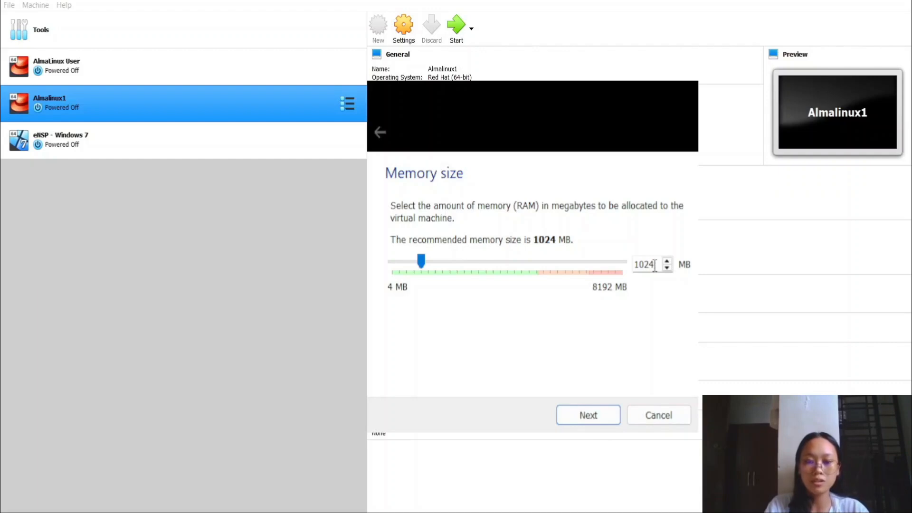
pyautogui.press('BackSpace')
pyautogui.press('BackSpace')
pyautogui.press('BackSpace')
pyautogui.press('BackSpace')
pyautogui.write('4000')
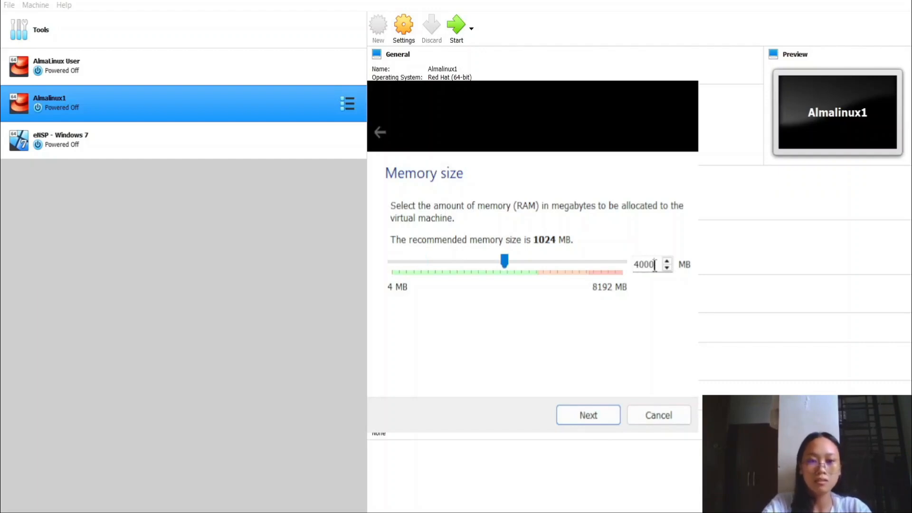
pyautogui.click(600, 422)
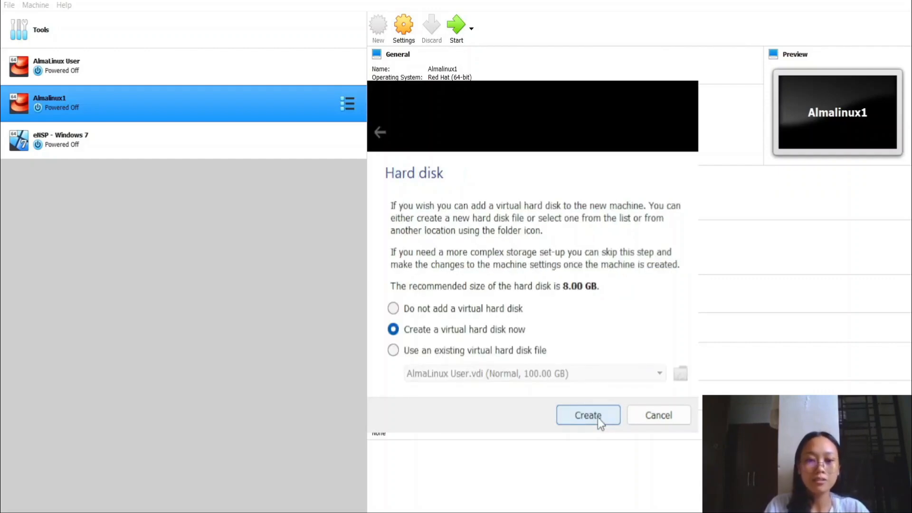
pyautogui.click(599, 420)
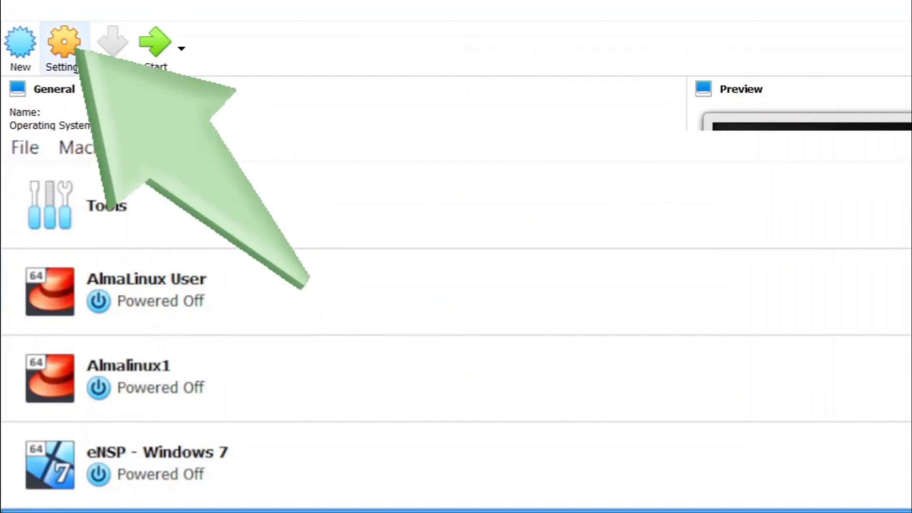
# Set the Almalinux VM's System > Processor count to 2 in its settings.
pyautogui.click(78, 68)
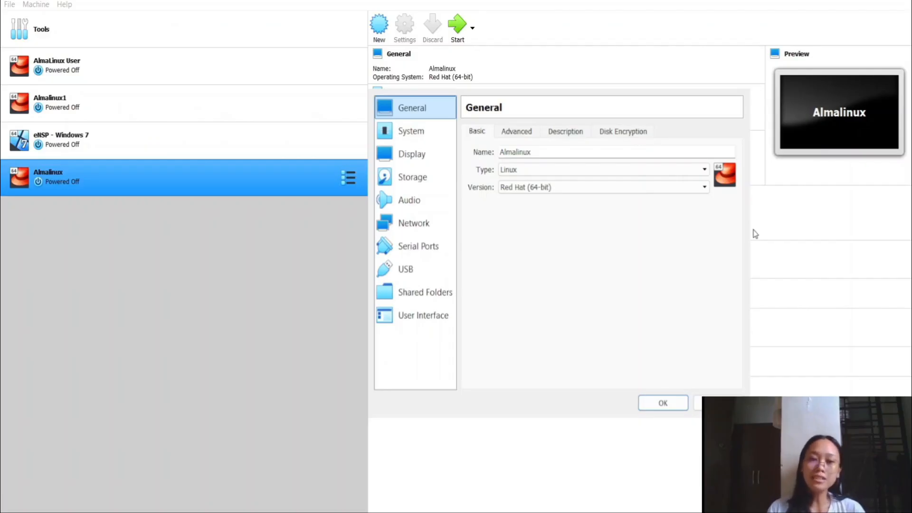
pyautogui.click(416, 139)
pyautogui.click(541, 133)
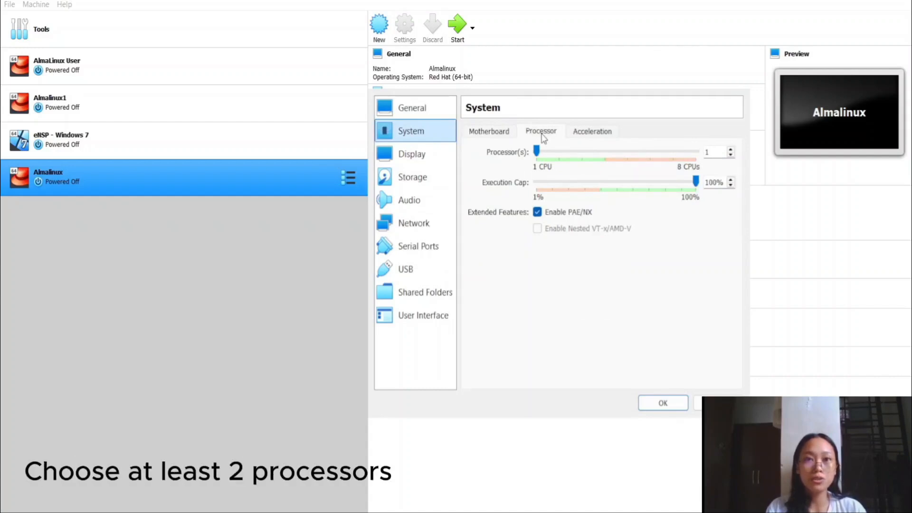
pyautogui.click(560, 153)
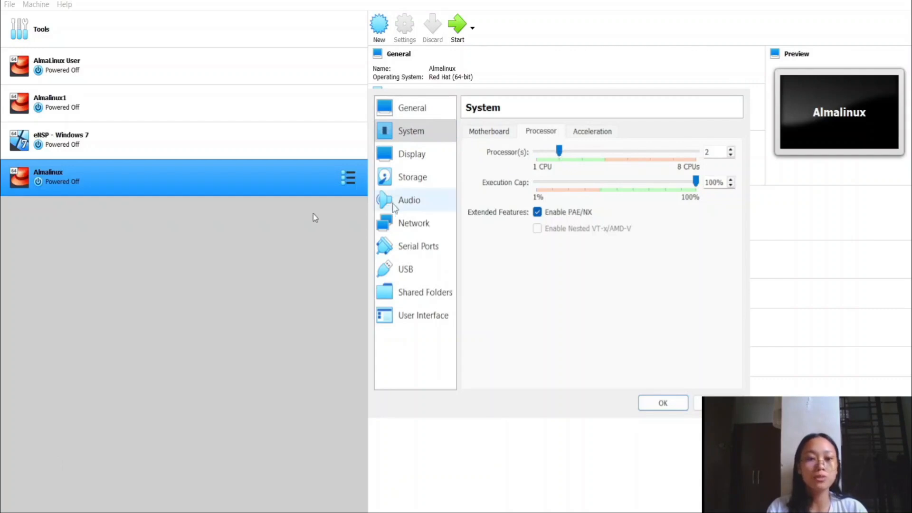
pyautogui.click(424, 184)
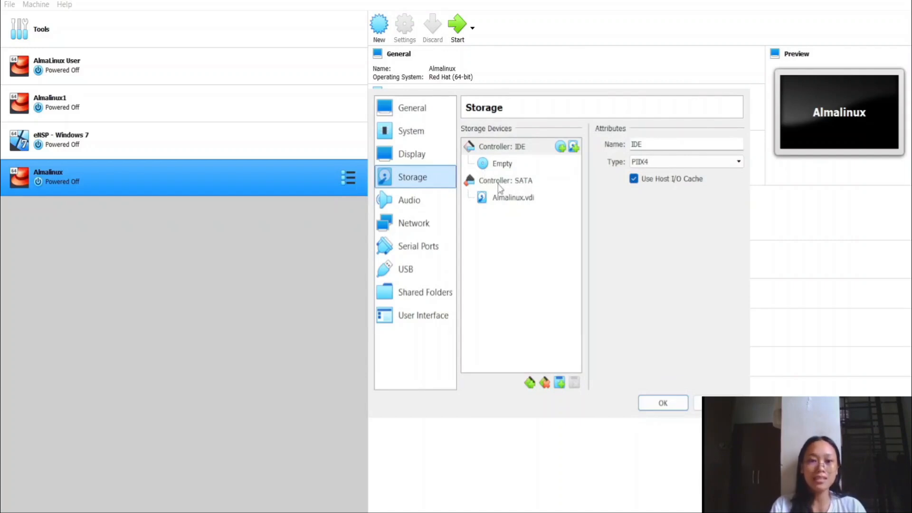
# Load the AlmaLinux-9.5-x86_64-dvd ISO into the empty IDE optical drive.
pyautogui.click(501, 166)
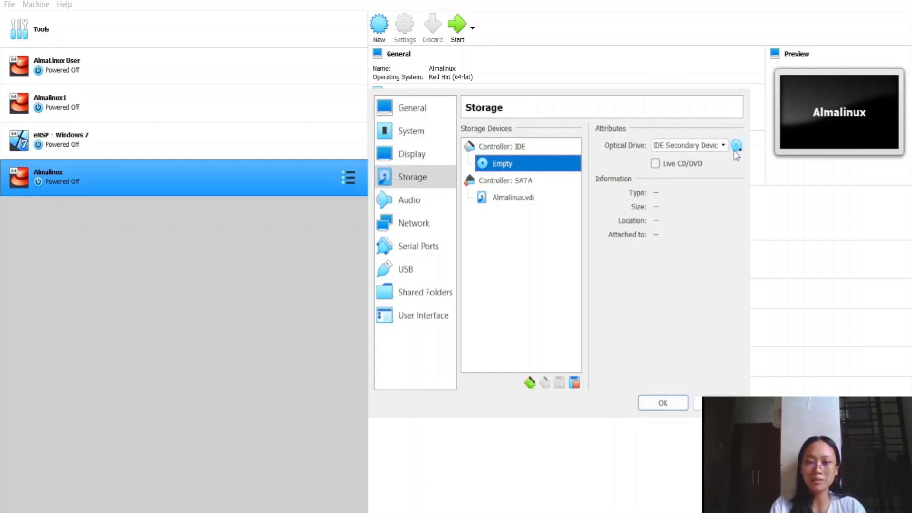
pyautogui.click(742, 198)
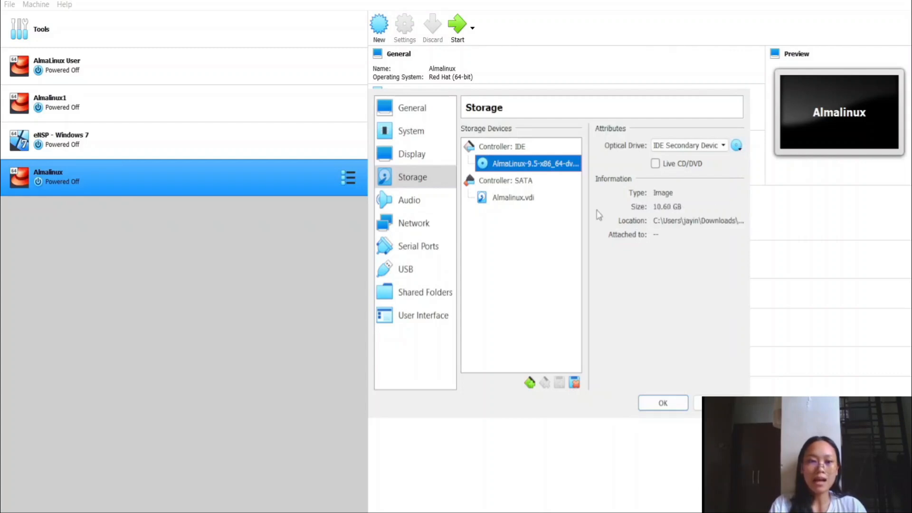
pyautogui.click(436, 227)
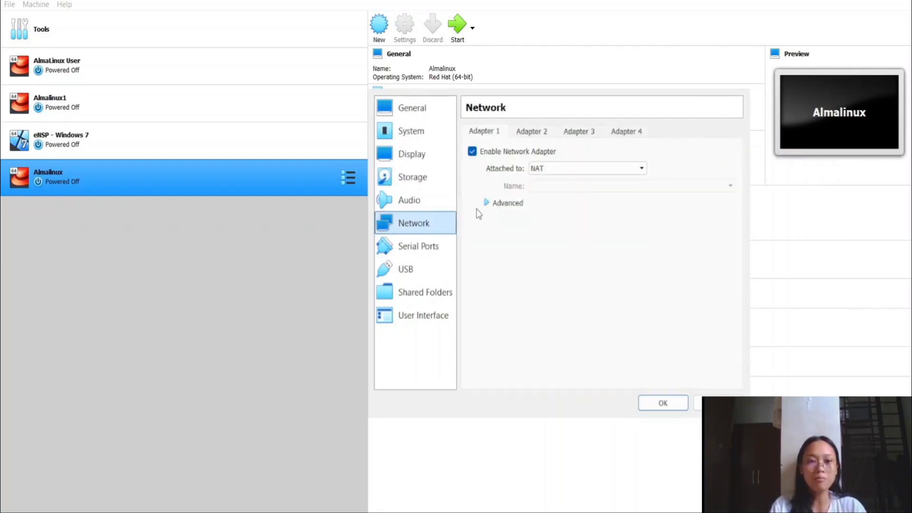
# Attach Adapter 1 as a Bridged Adapter on Intel(R) Wireless-AC 9462 #2 and save with OK.
pyautogui.click(566, 168)
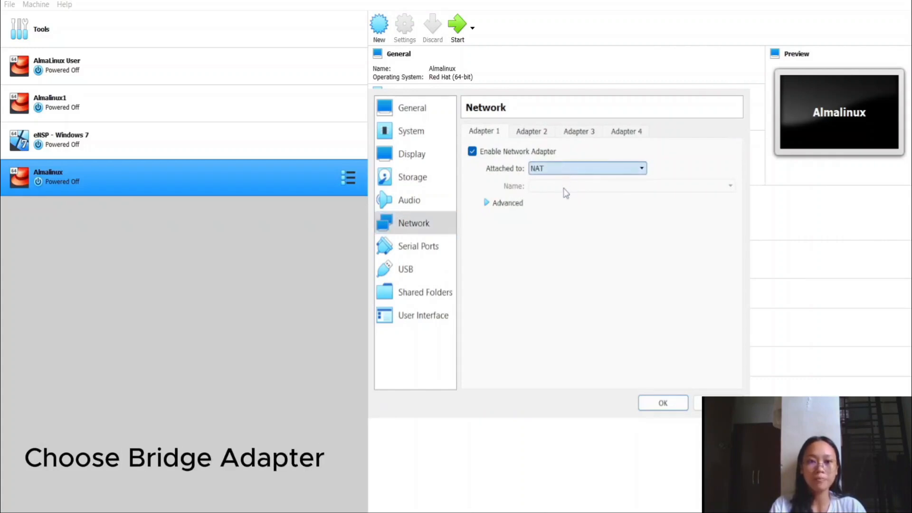
pyautogui.click(564, 188)
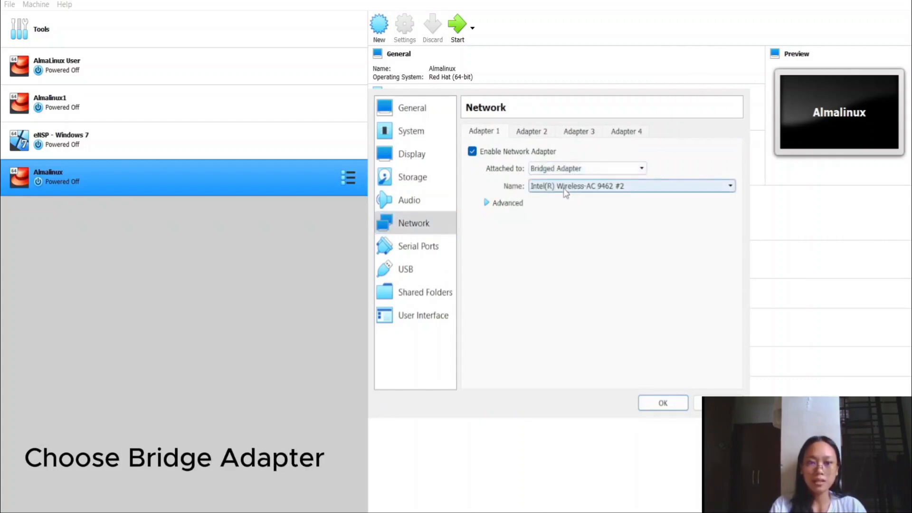
pyautogui.click(662, 408)
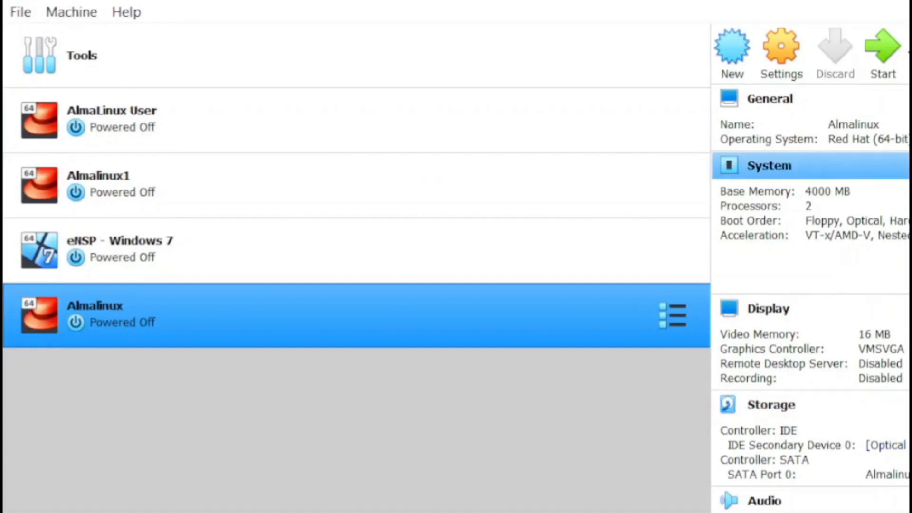
# Start the Almalinux VM and boot the 'Install AlmaLinux 9.5' menu entry.
pyautogui.click(887, 57)
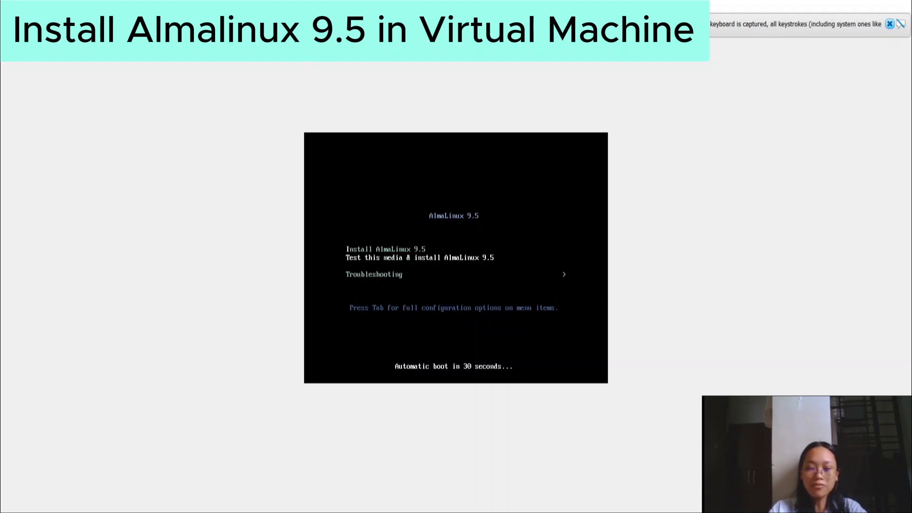
pyautogui.press('Up')
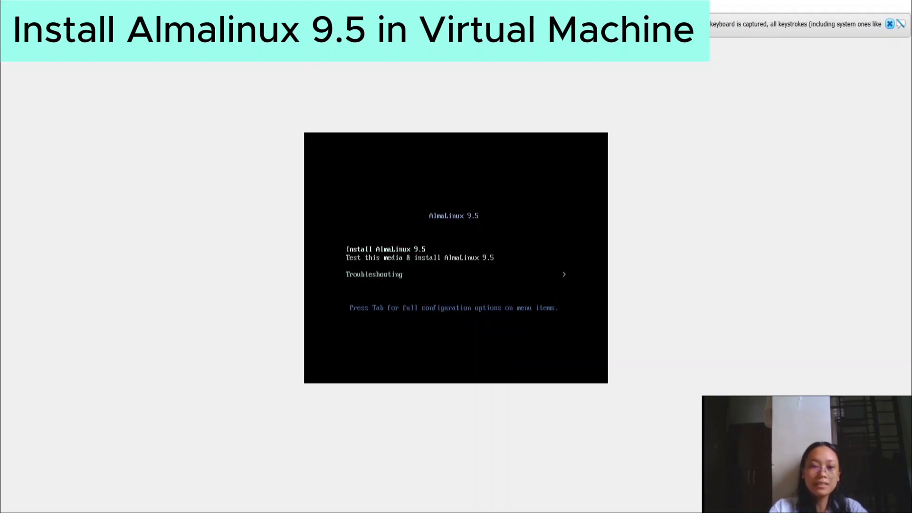
pyautogui.press('Return')
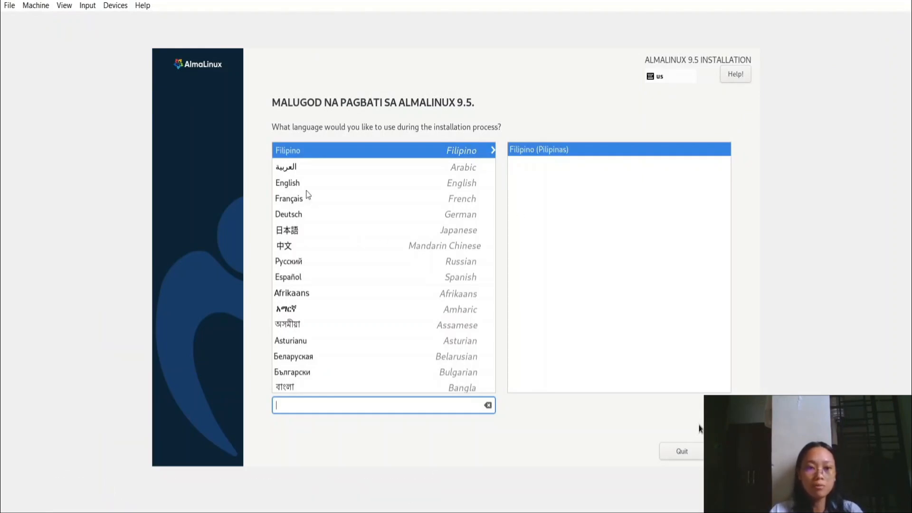
# Choose English (United States) as the installation language and continue.
pyautogui.click(279, 187)
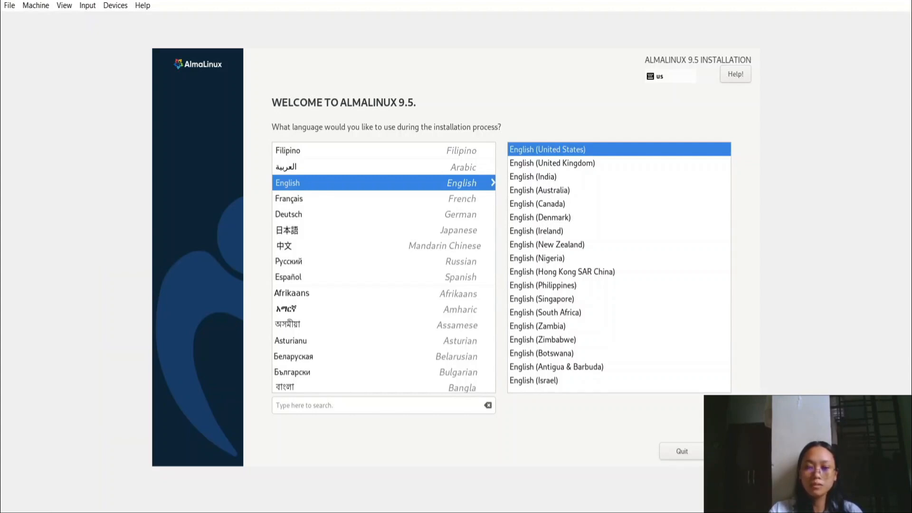
pyautogui.click(731, 452)
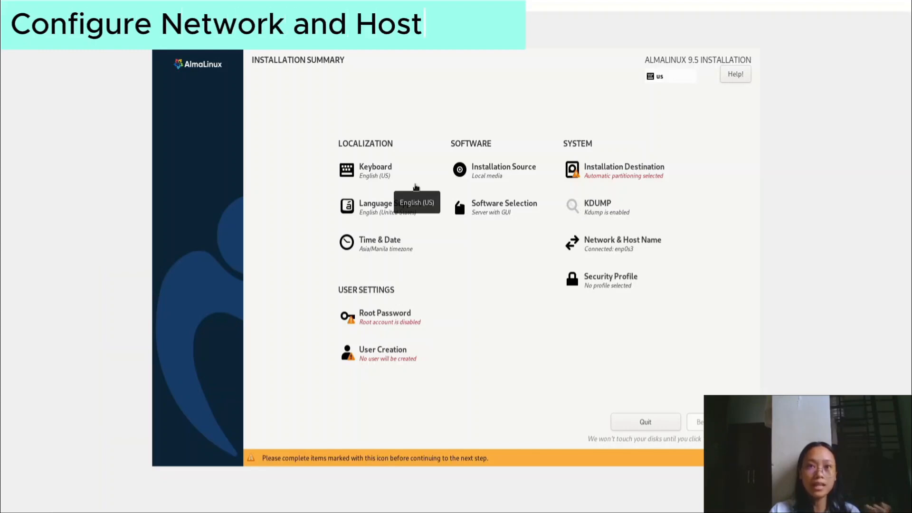
pyautogui.click(616, 241)
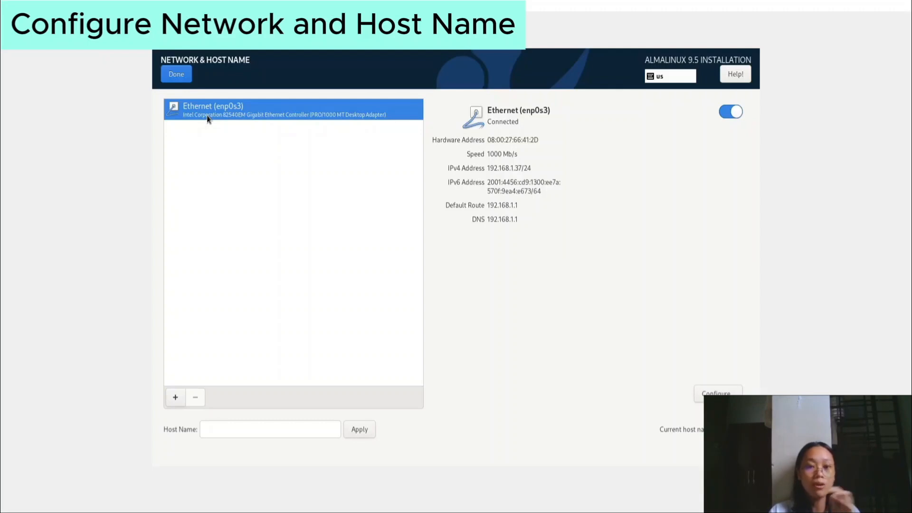
pyautogui.click(181, 80)
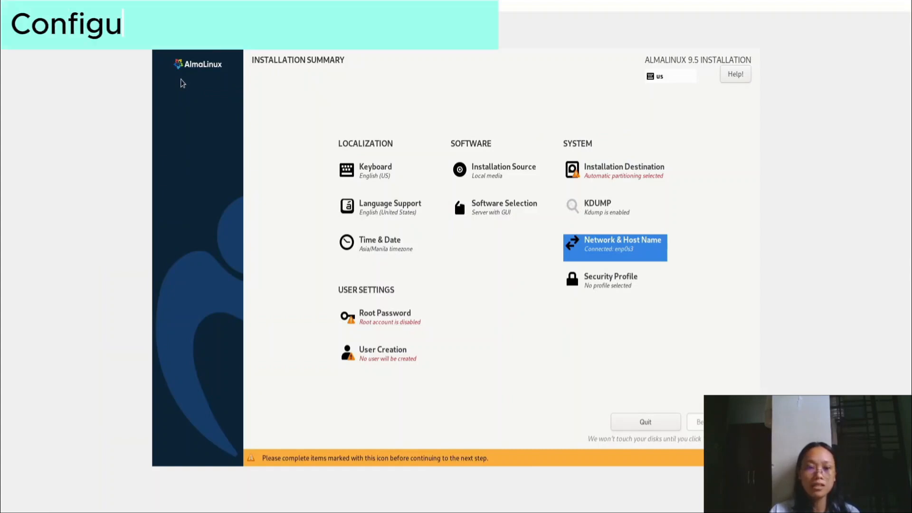
# Accept automatic partitioning on the 50 GiB VBOX HARDDISK as installation destination.
pyautogui.click(613, 171)
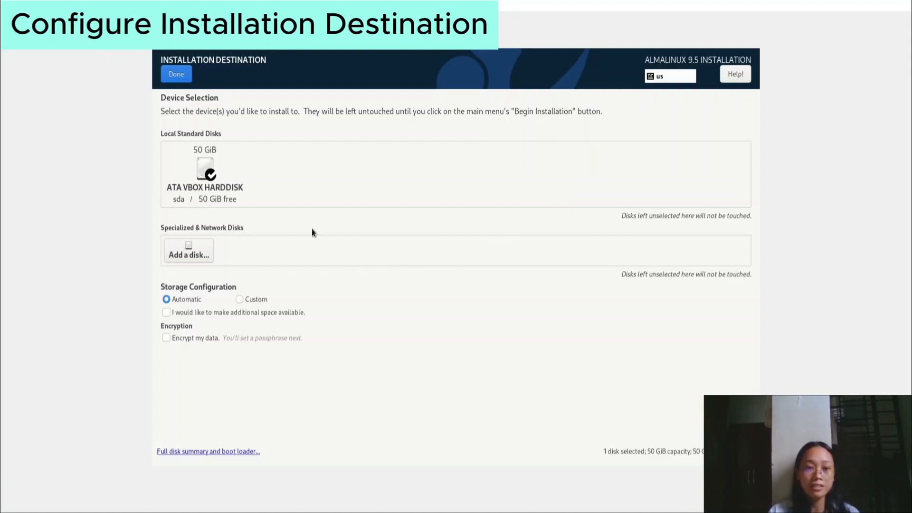
pyautogui.click(185, 75)
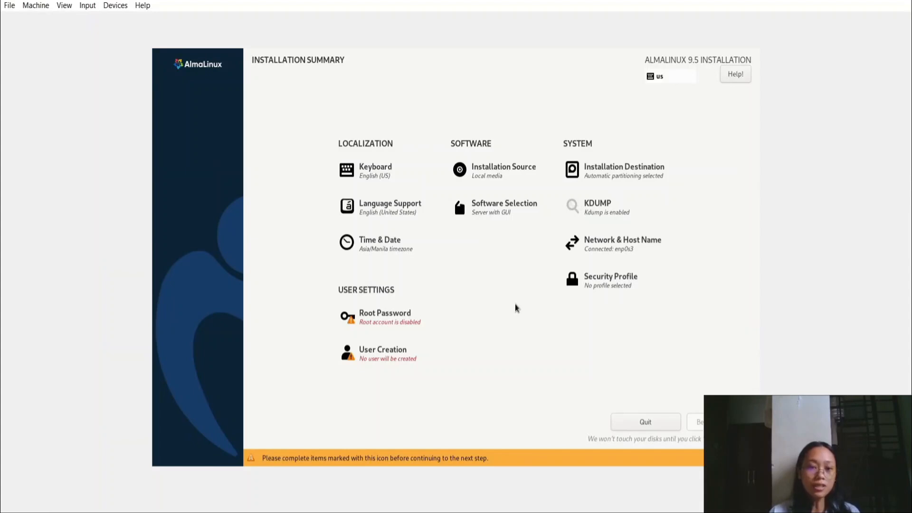
pyautogui.click(501, 208)
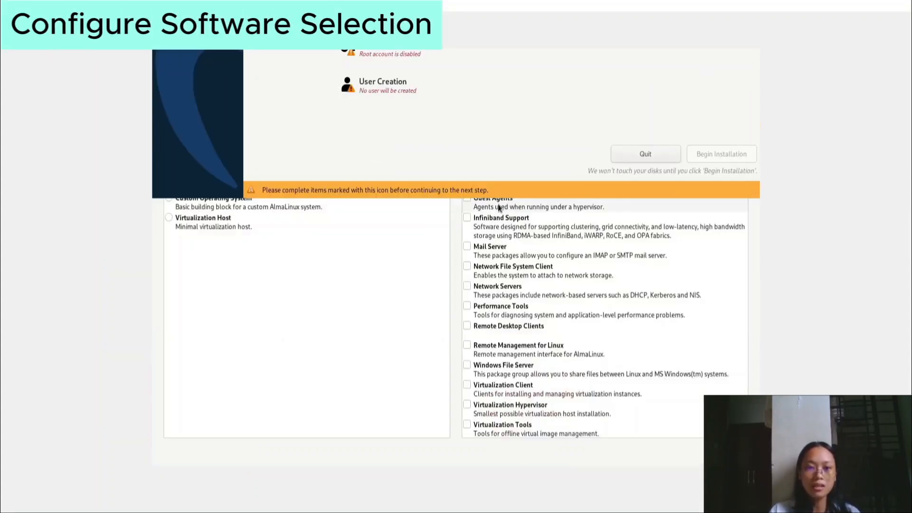